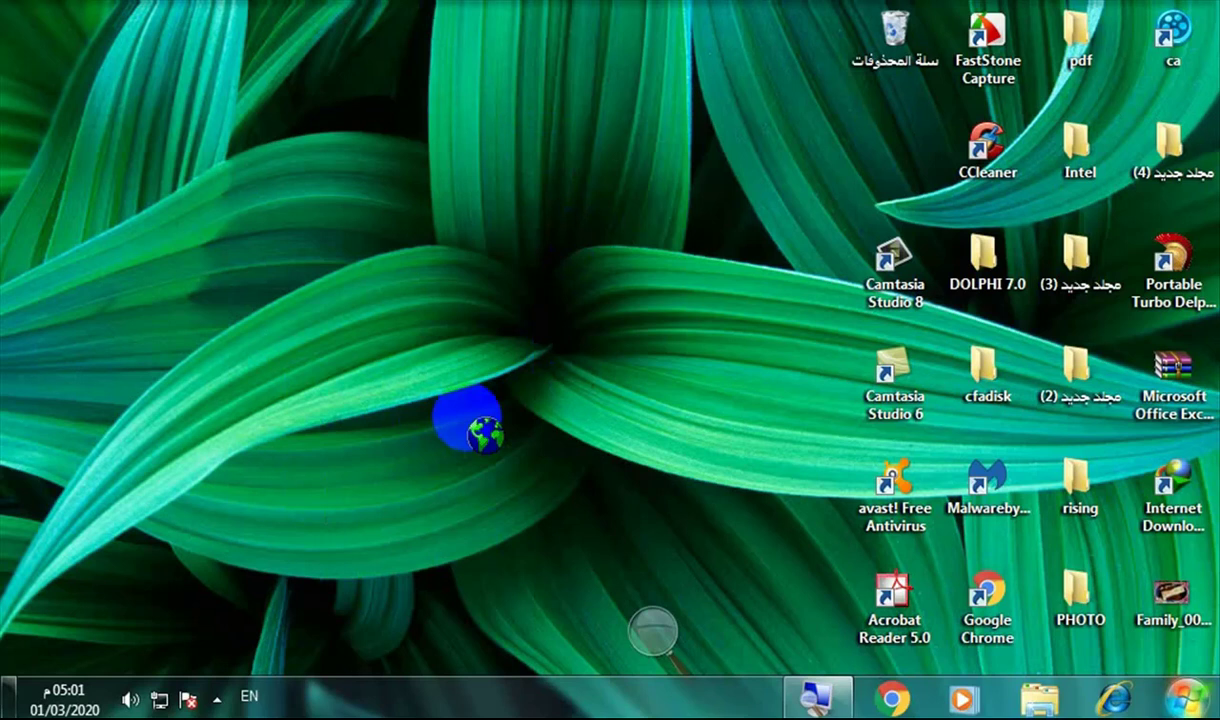
Launch the Registry Editor with the regedit command and expand the HKEY_LOCAL_MACHINE hive
key(super+r)
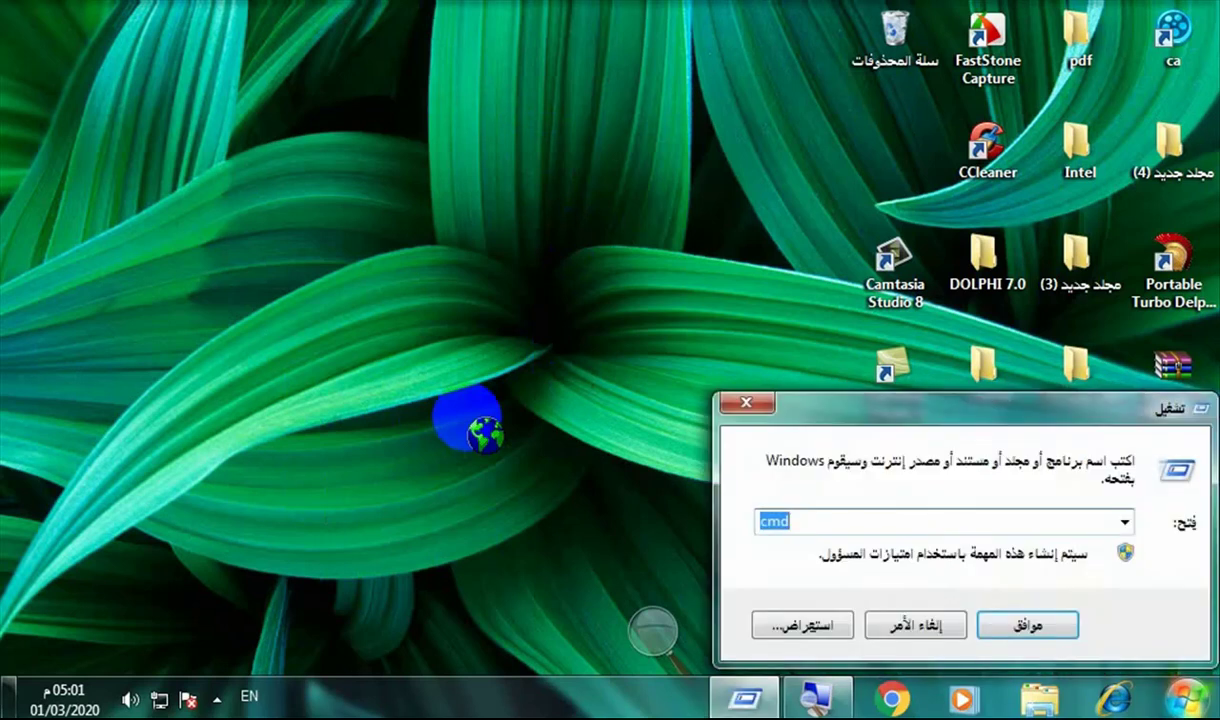
text(regedit)
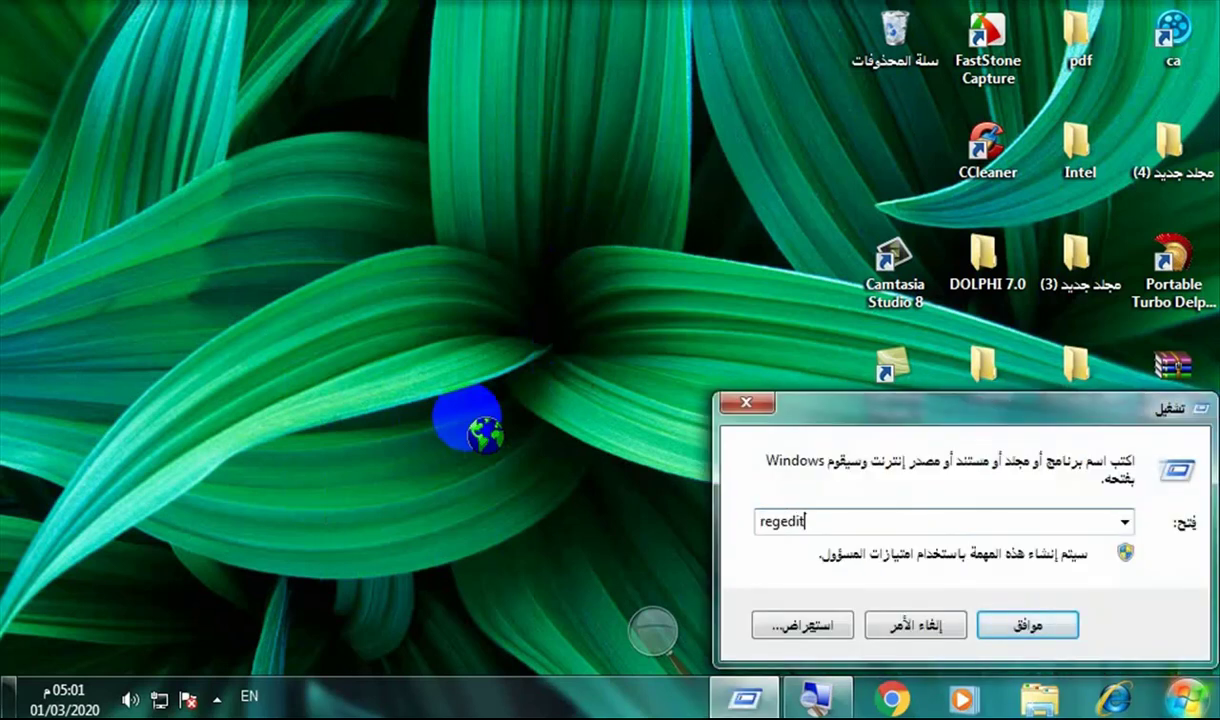
key(Return)
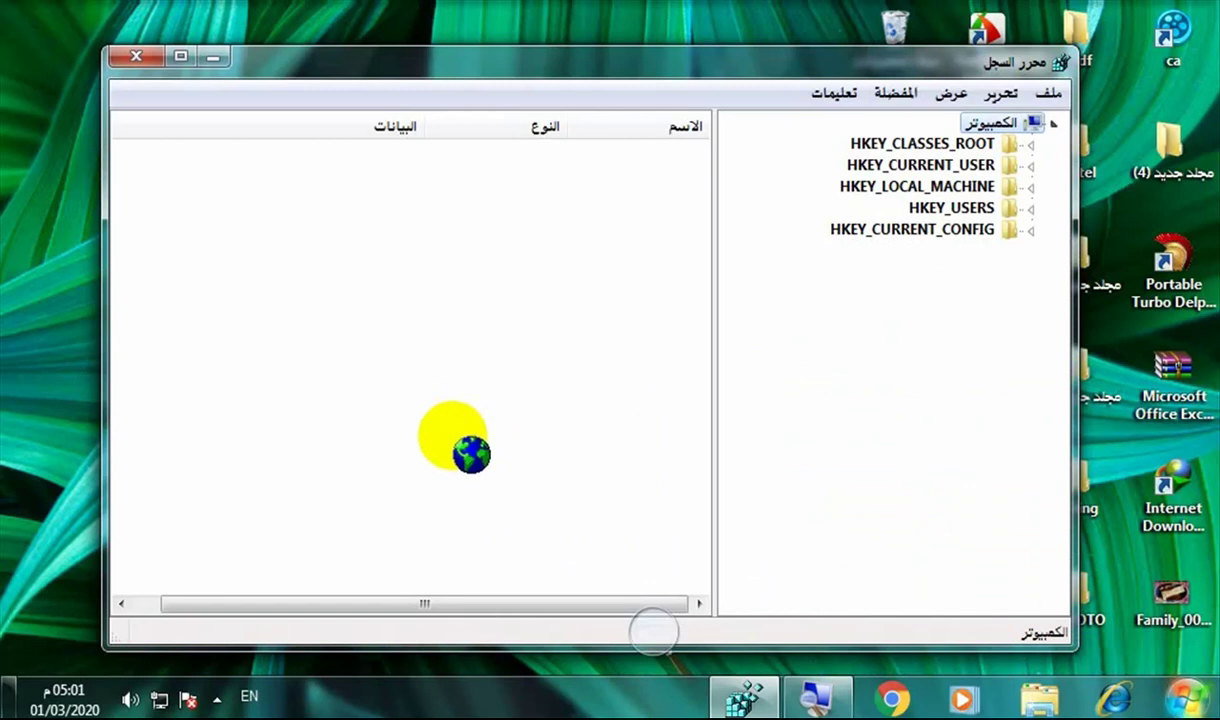
click(950, 187)
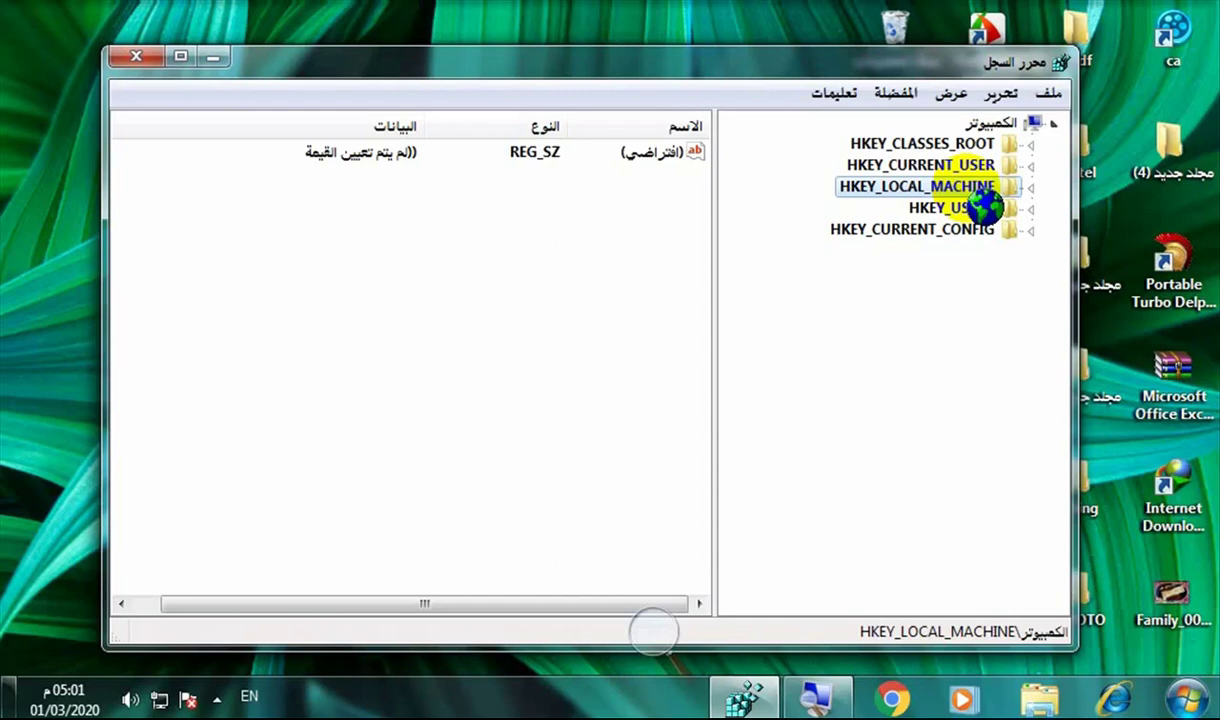
double_click(966, 186)
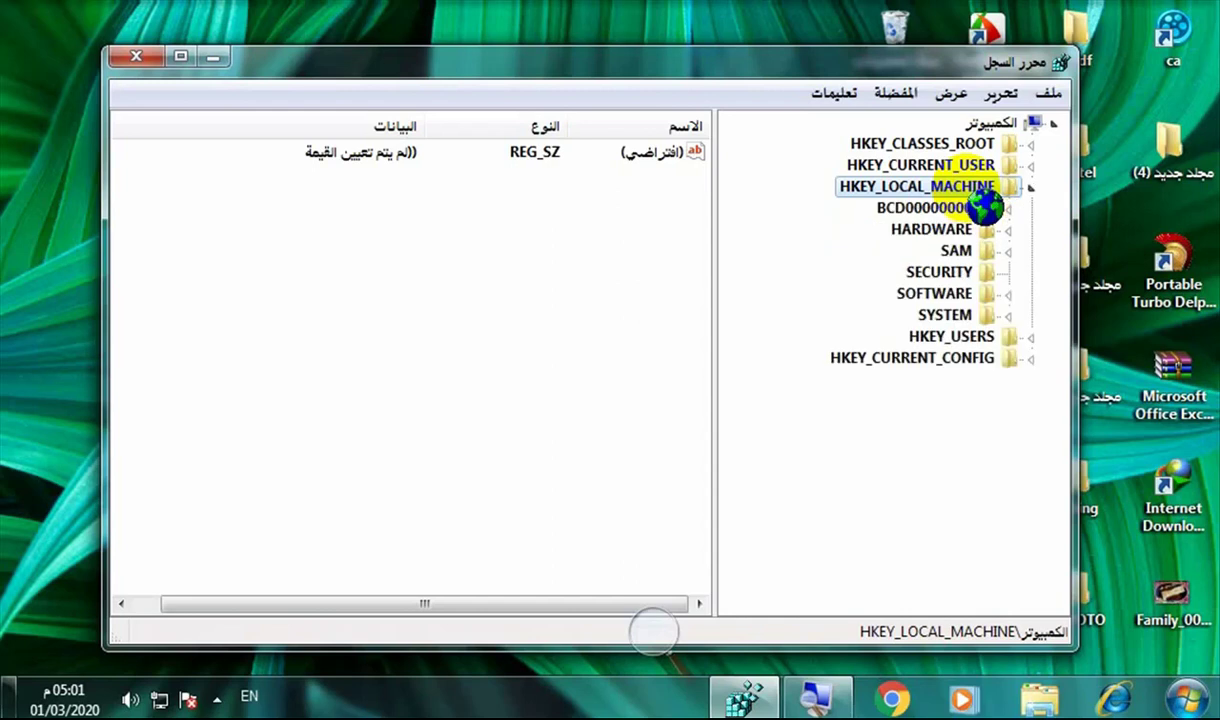
Expand the SOFTWARE key under HKEY_LOCAL_MACHINE and go to its Microsoft subkey
key(Down)
key(Down)
key(Down)
key(Down)
key(Down)
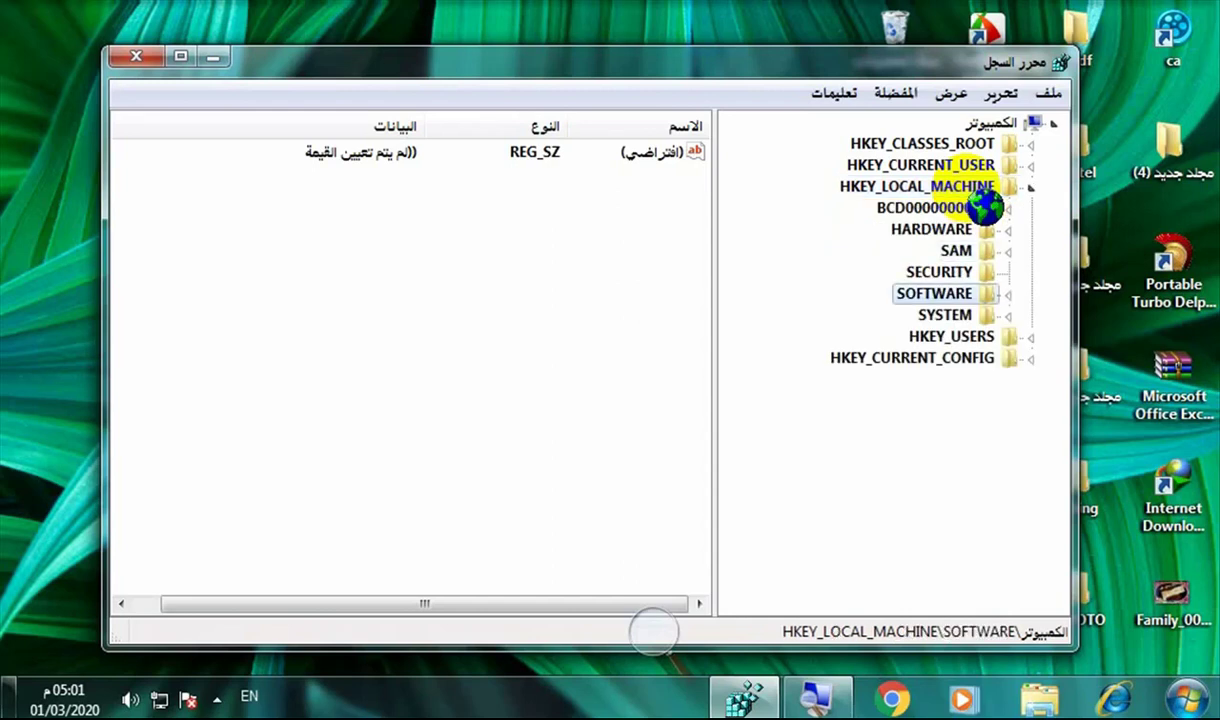
key(Right)
key(m)
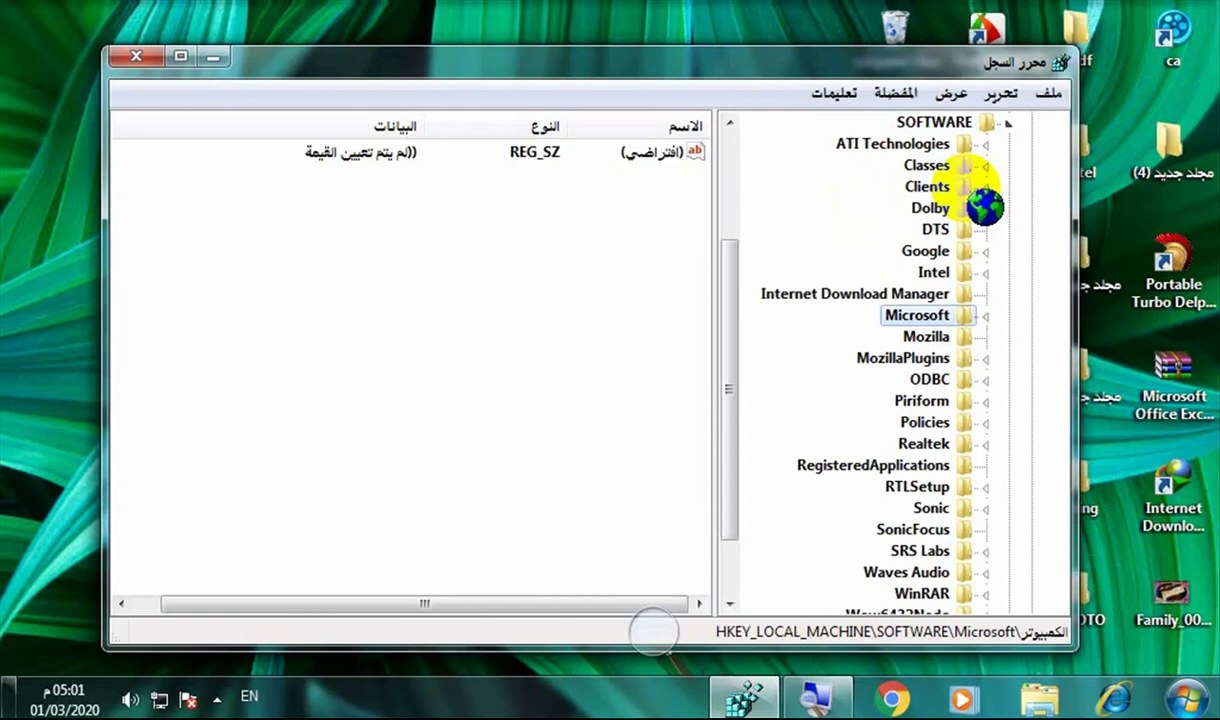
Expand the Microsoft key down through Windows and CurrentVersion, and open the Uninstall key's list of subkeys
key(Right)
text(win)
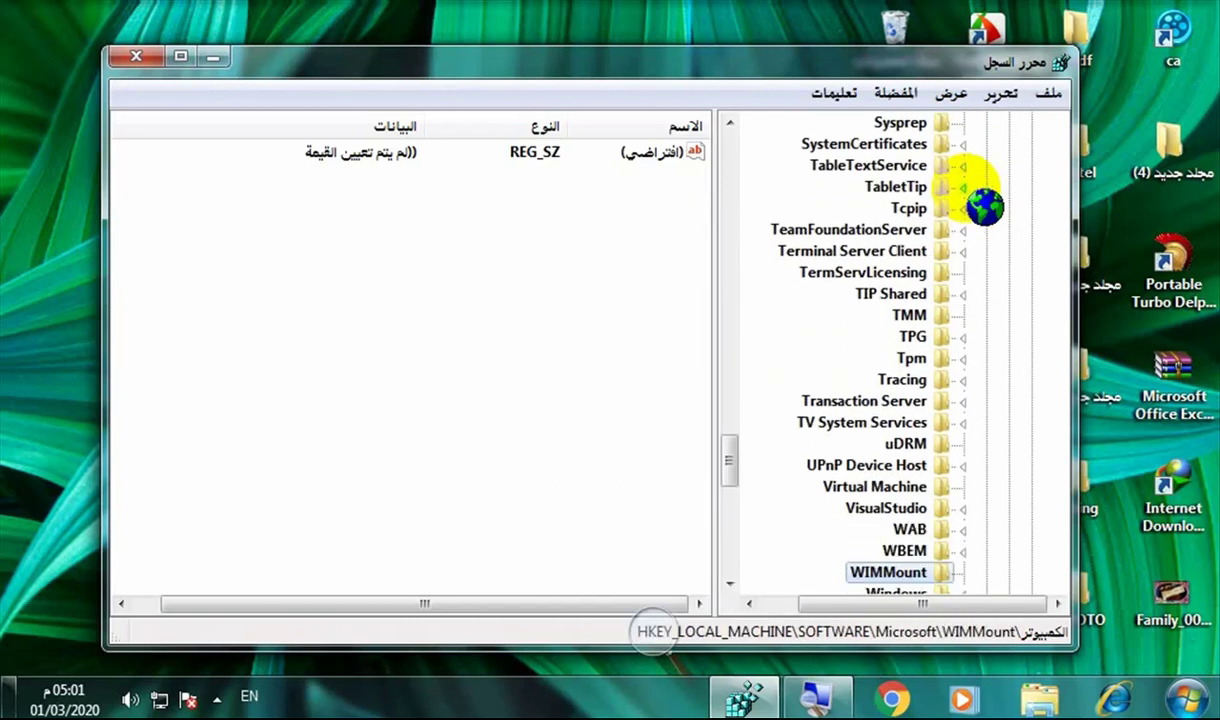
key(Right)
key(Right)
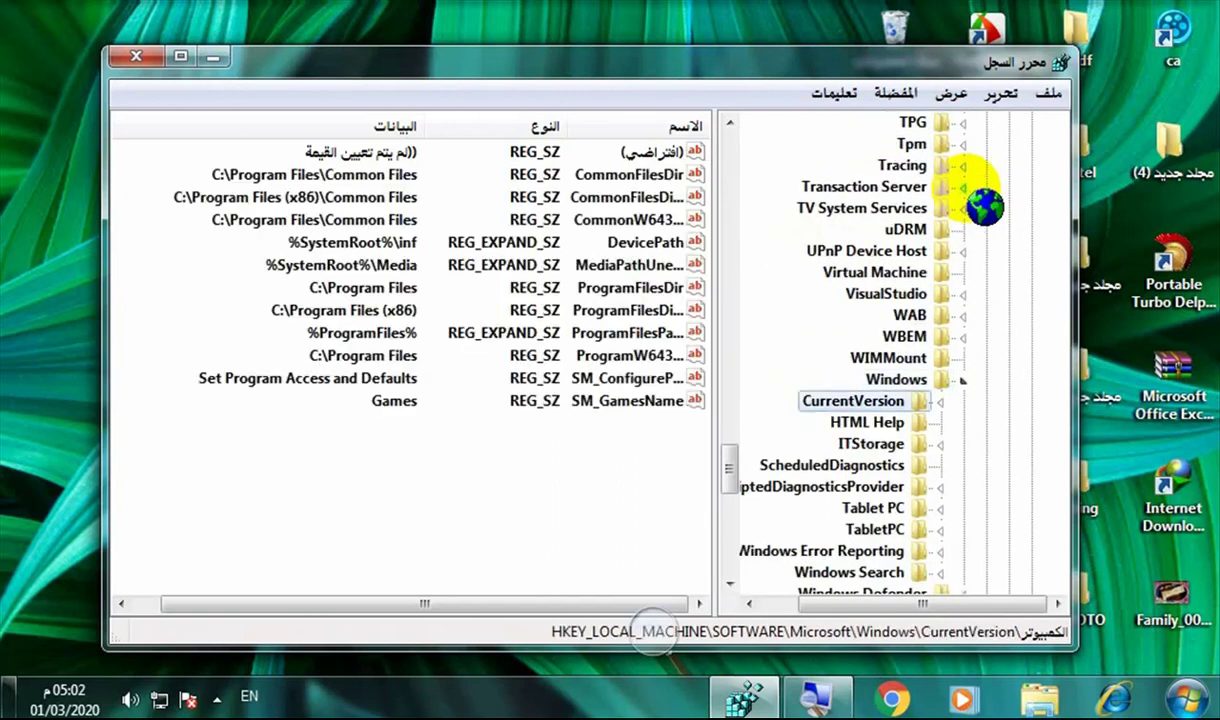
key(Right)
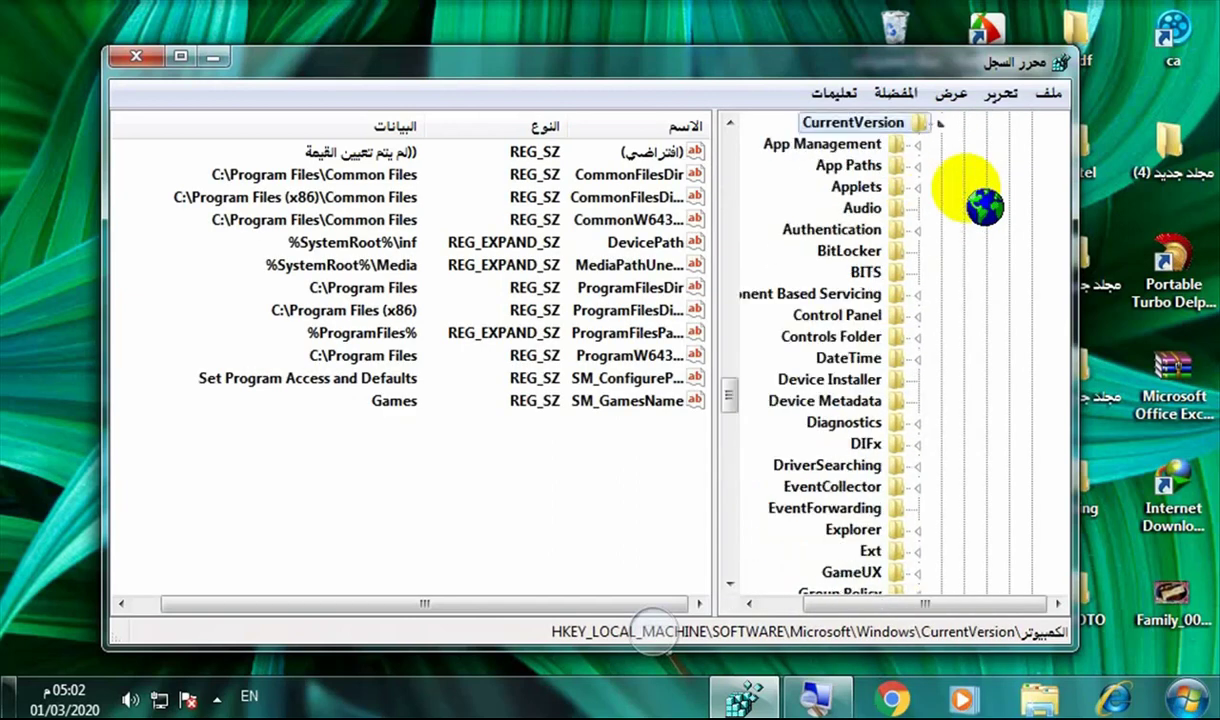
text(u)
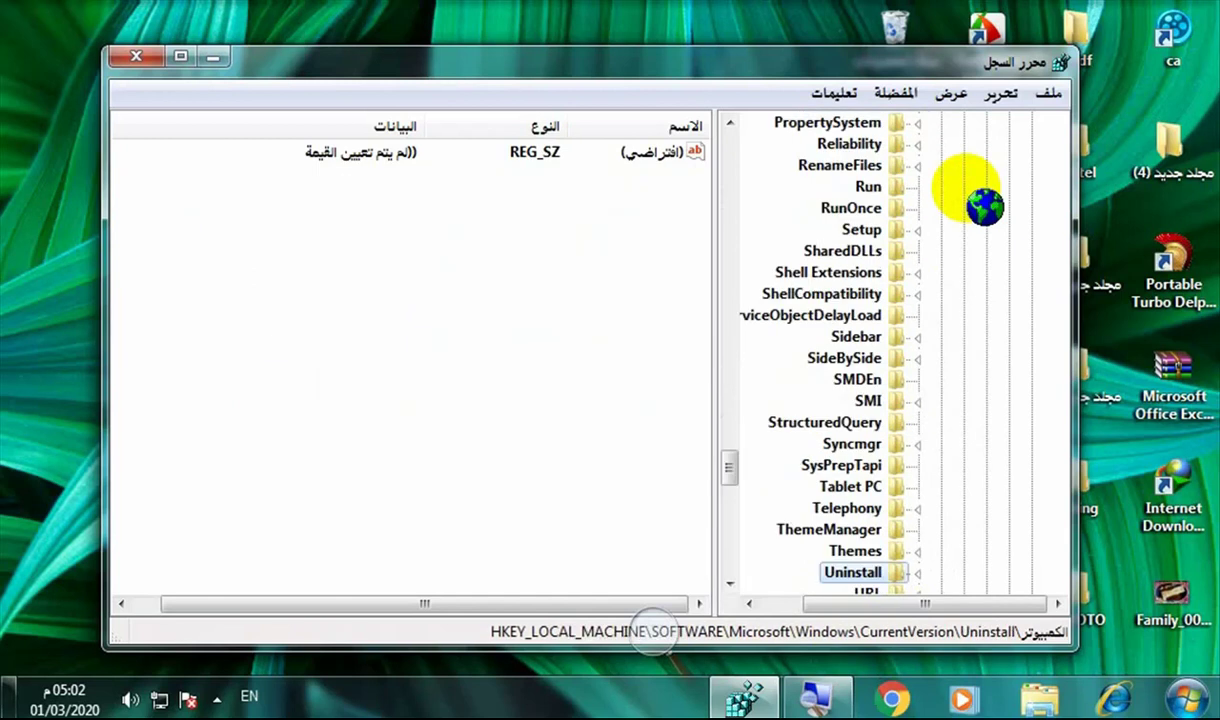
key(Right)
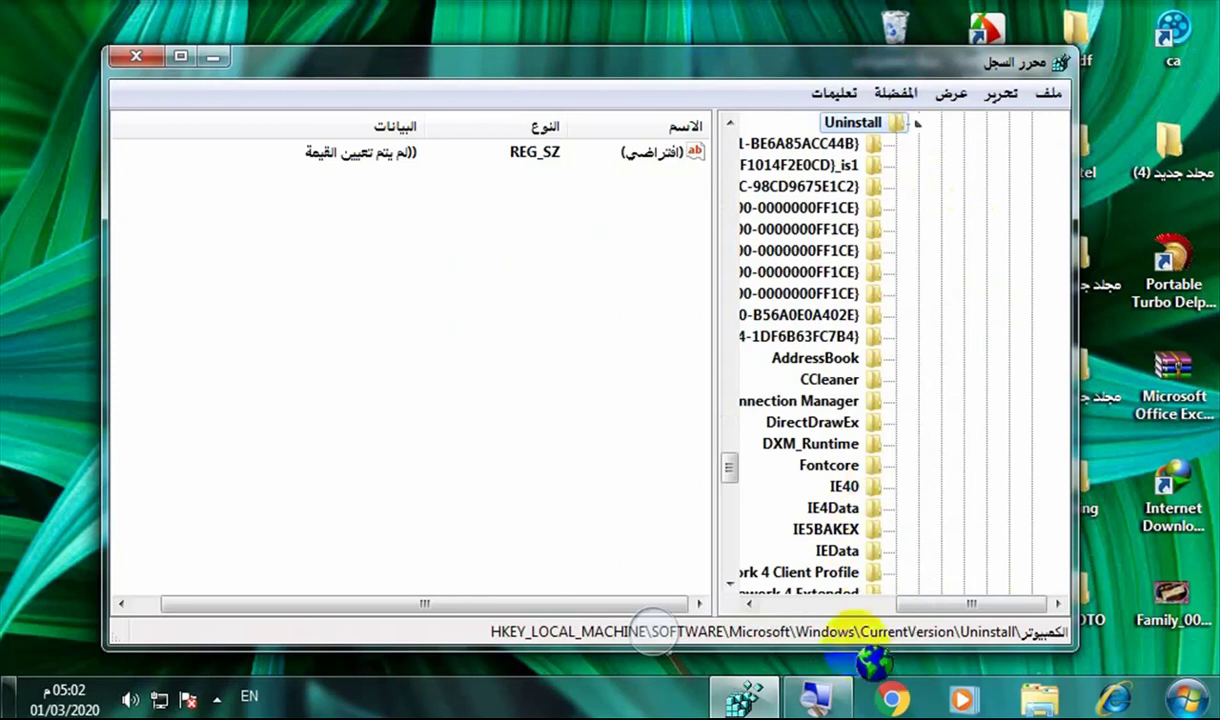
drag(897, 600, 853, 600)
scroll(811, 414, up, 2)
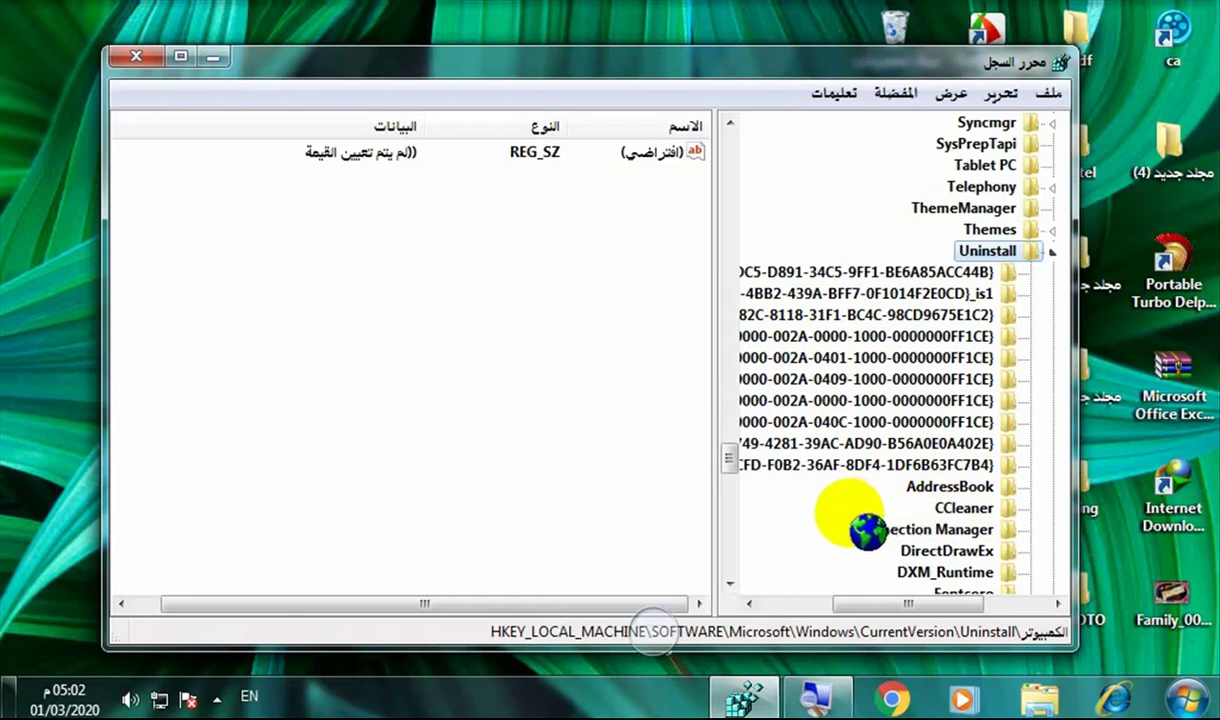
click(862, 360)
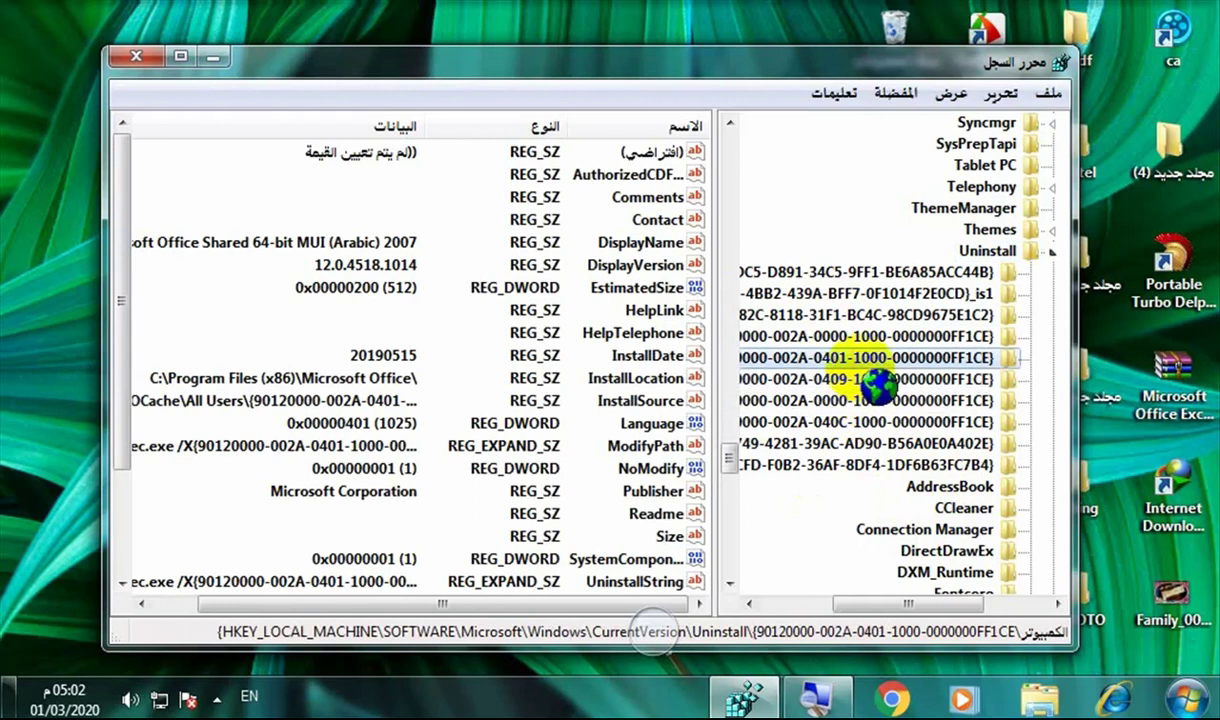
click(870, 294)
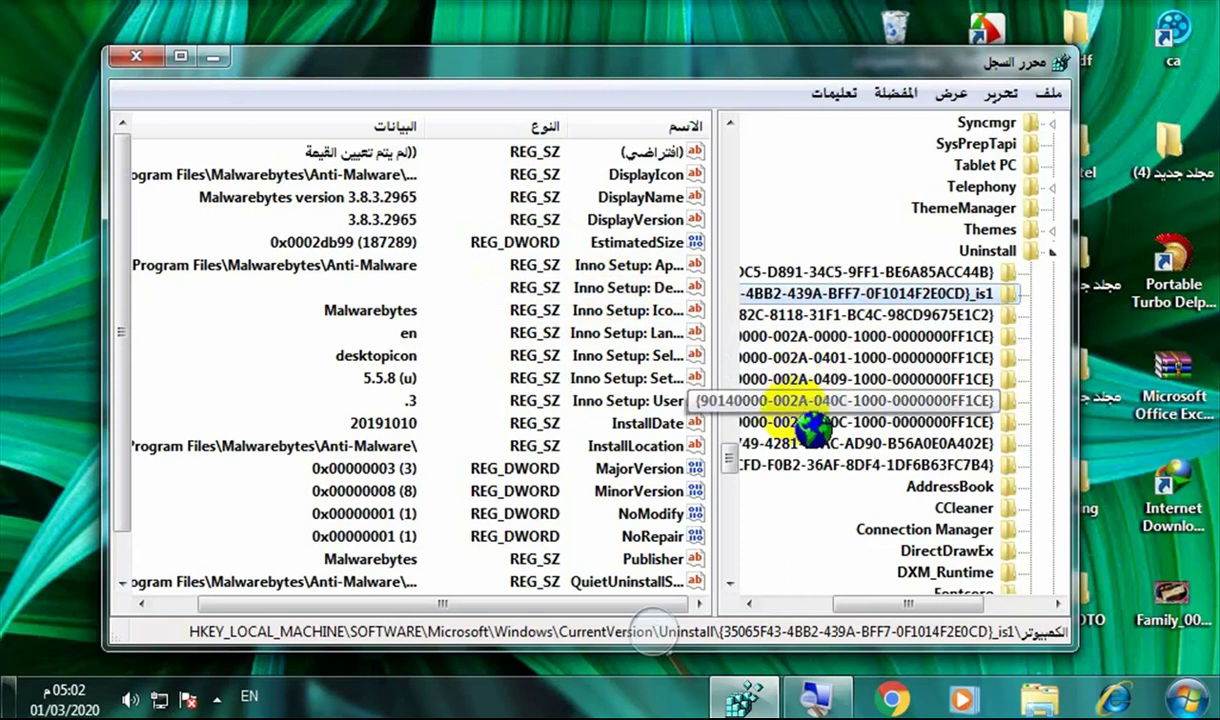
View the DisplayName value of the Malwarebytes uninstall entry and close it without editing
double_click(640, 198)
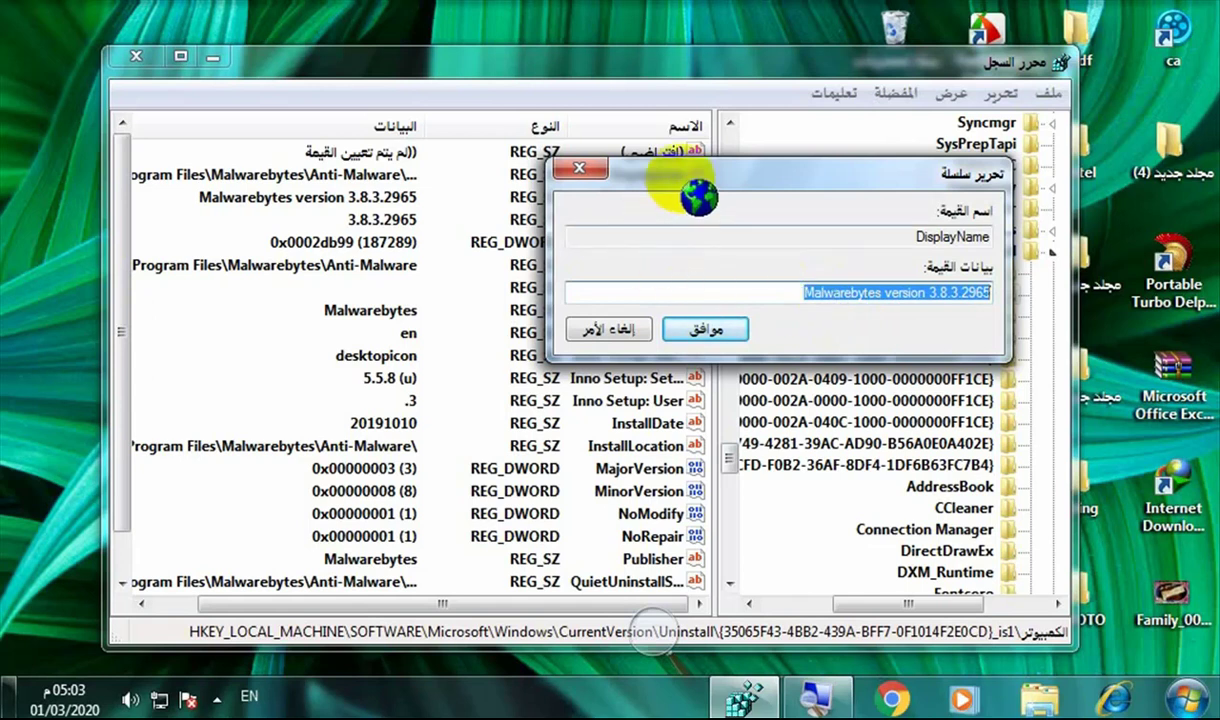
drag(722, 187, 684, 210)
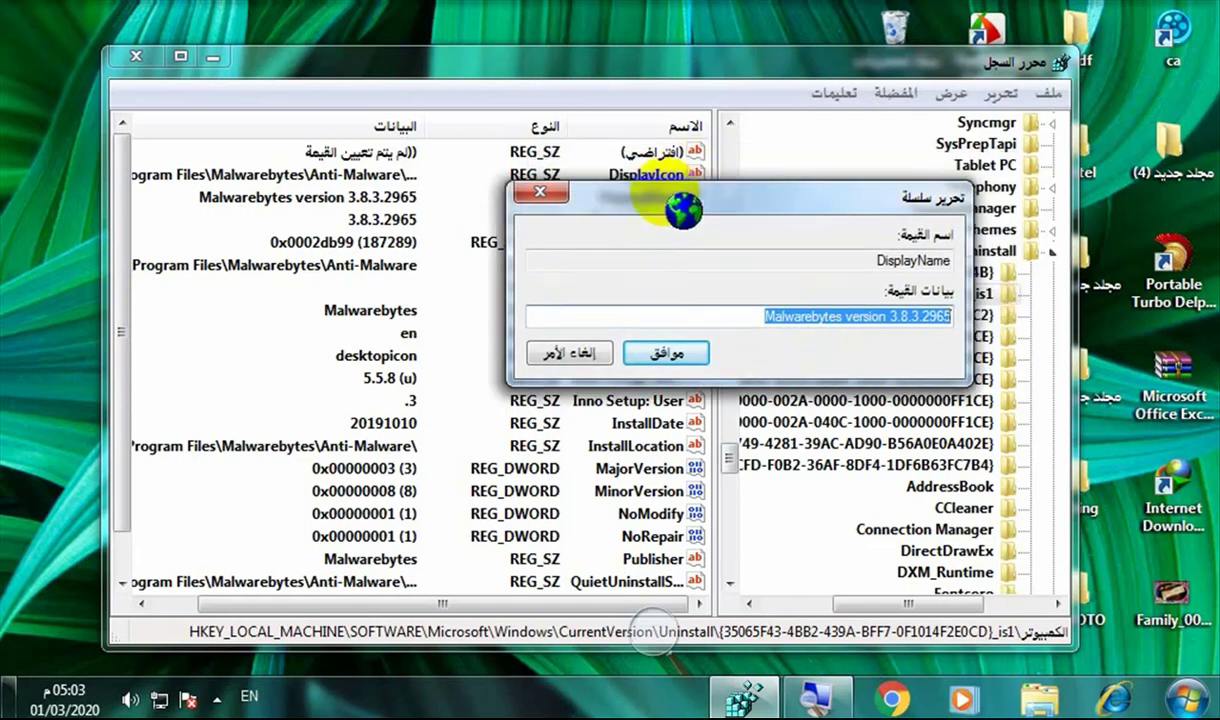
key(Return)
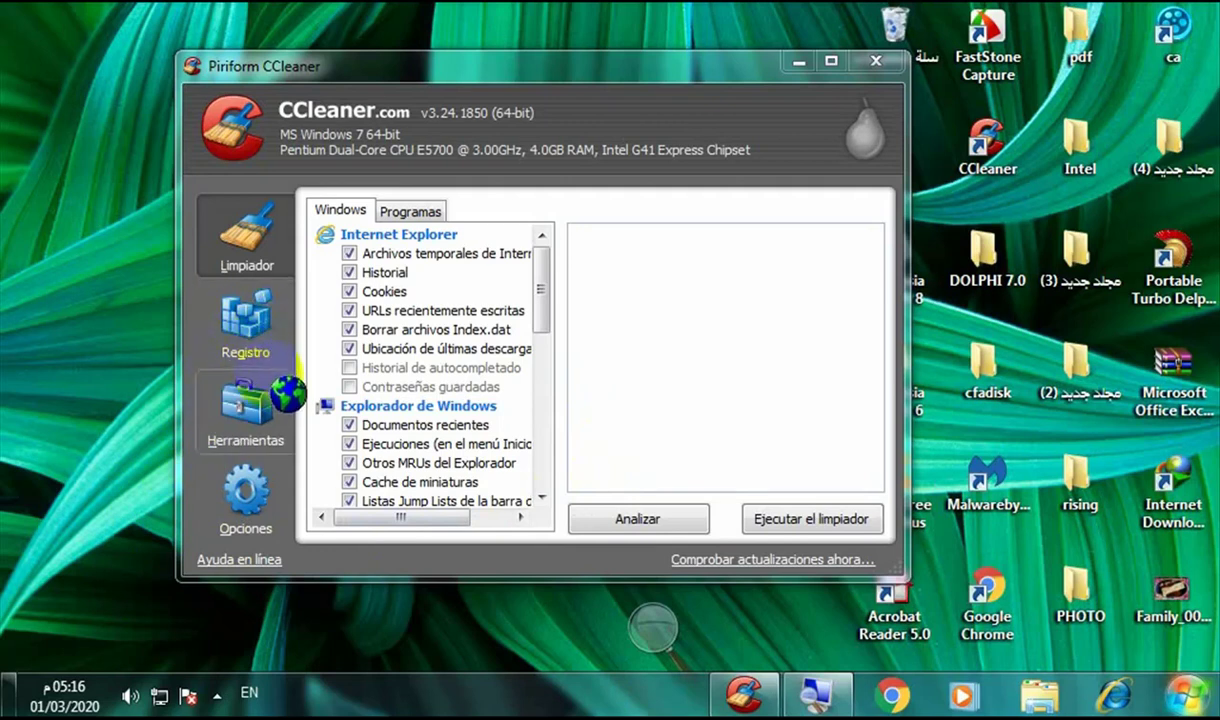
In CCleaner, scan the registry for problems and start repairing the selected issues without backing up the registry changes
click(262, 366)
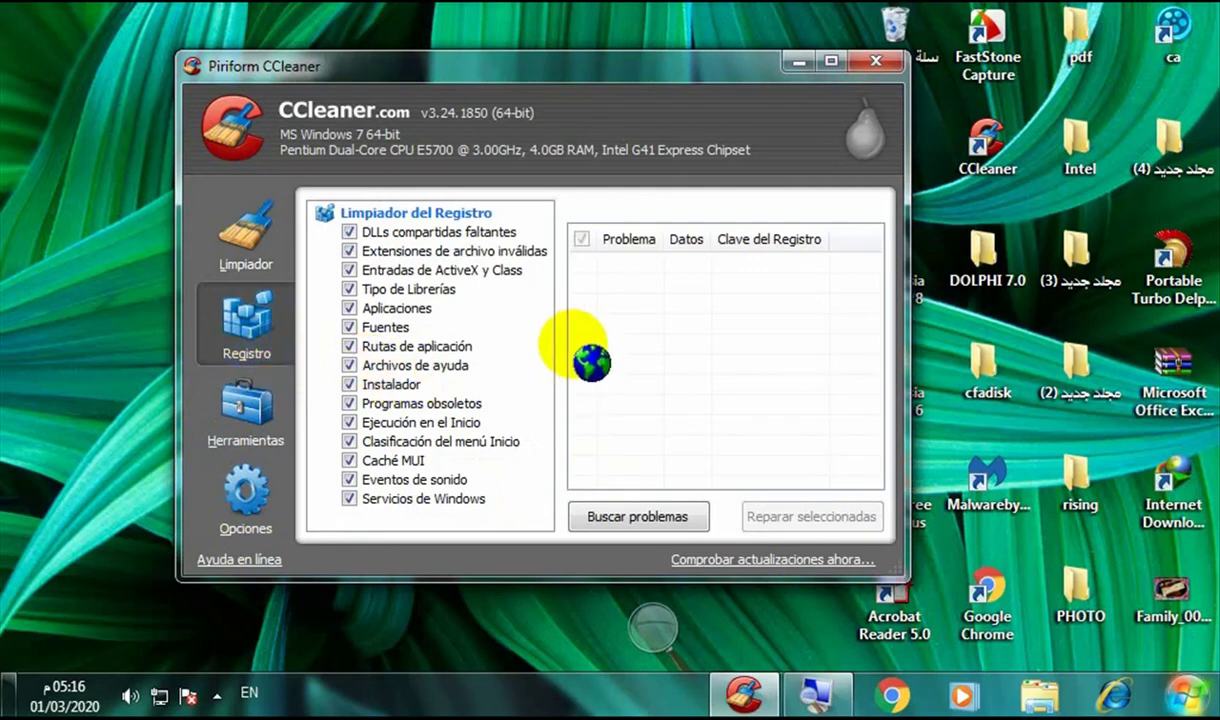
click(650, 516)
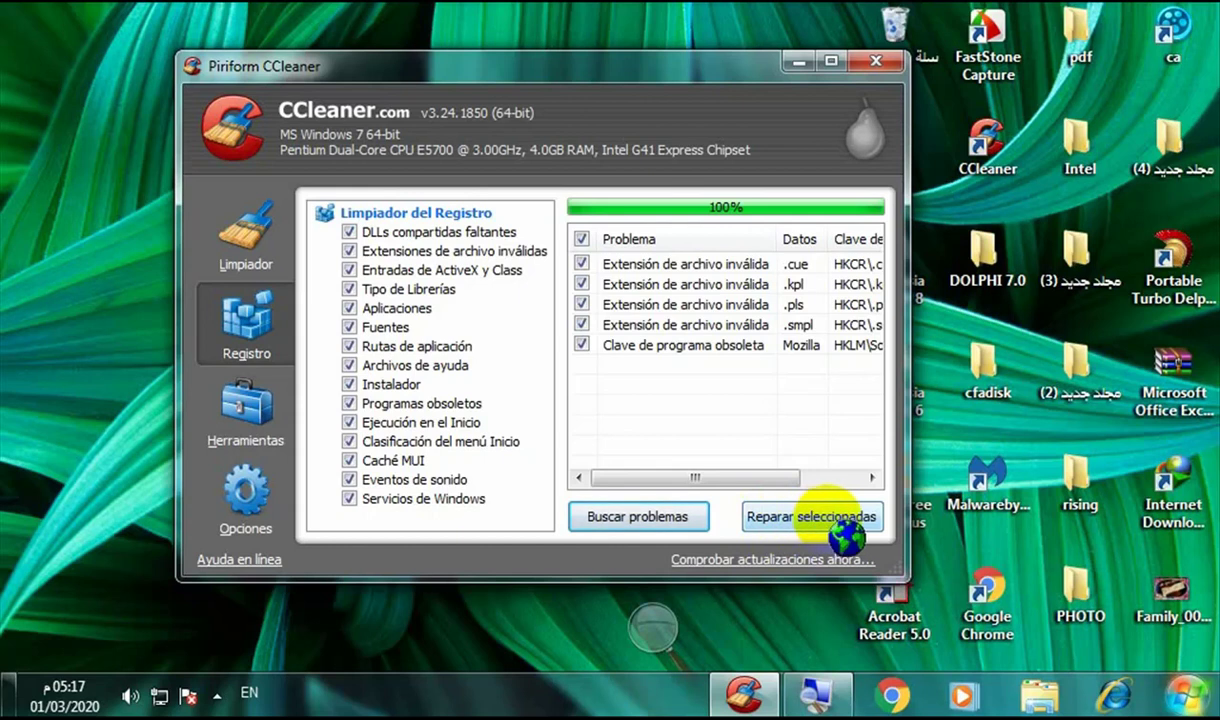
click(812, 516)
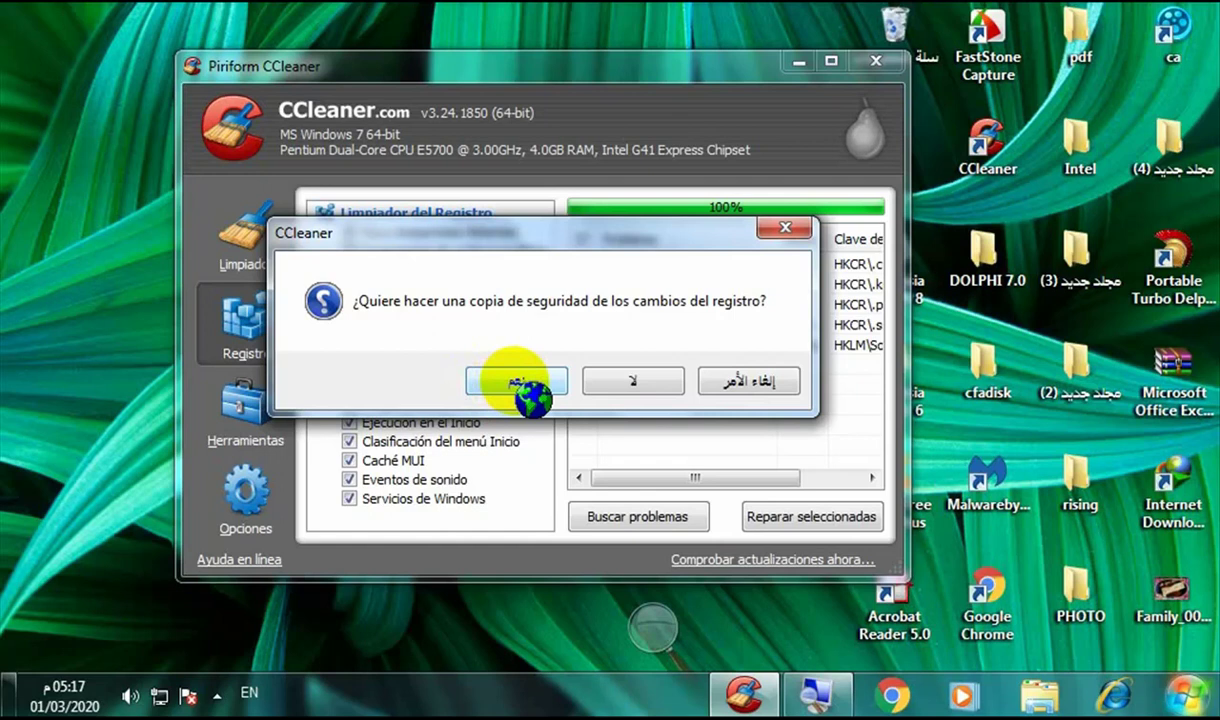
click(630, 380)
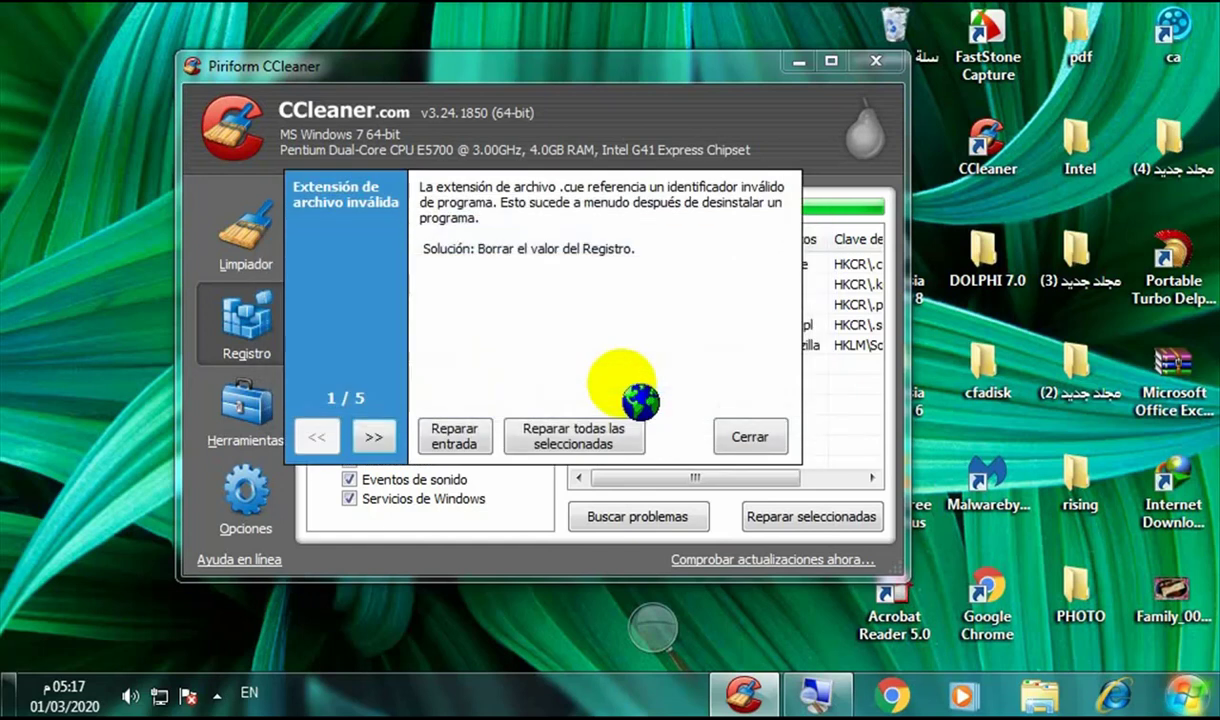